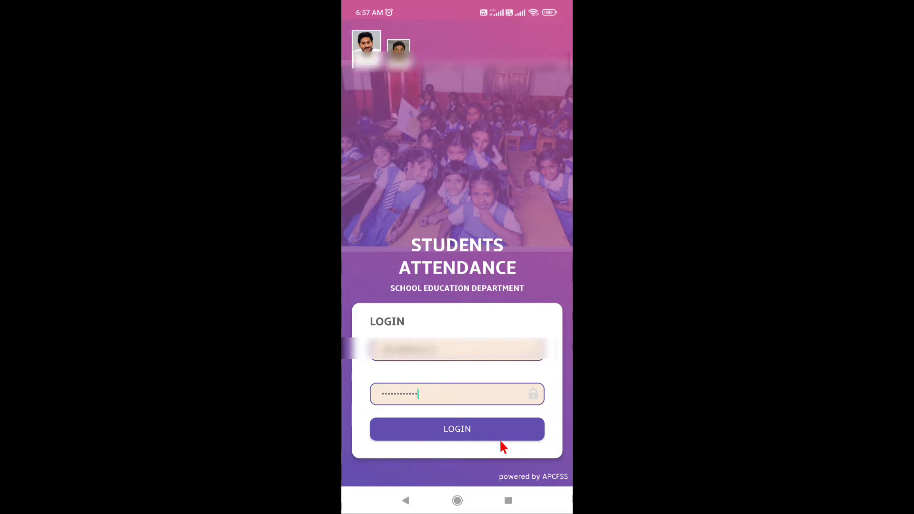
Log in to the Students Attendance app and synchronize its data.
left_click(499, 439)
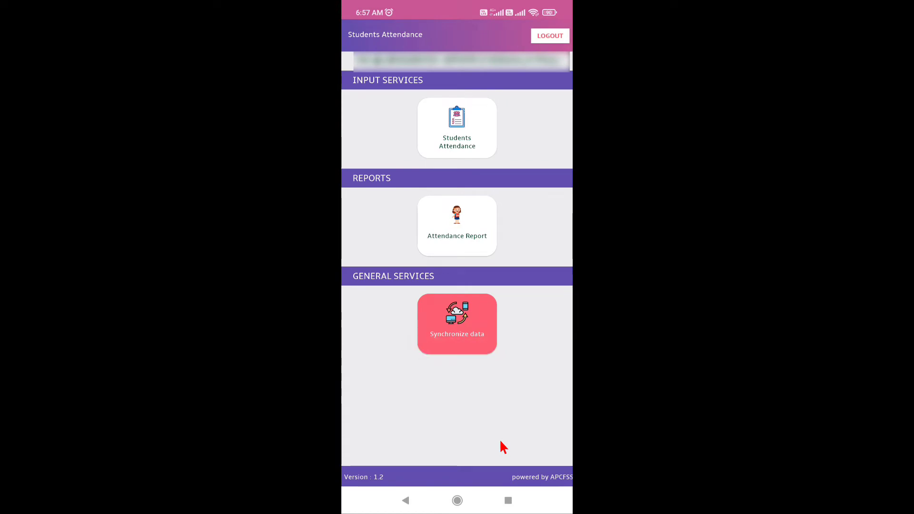
left_click(531, 425)
left_click(468, 352)
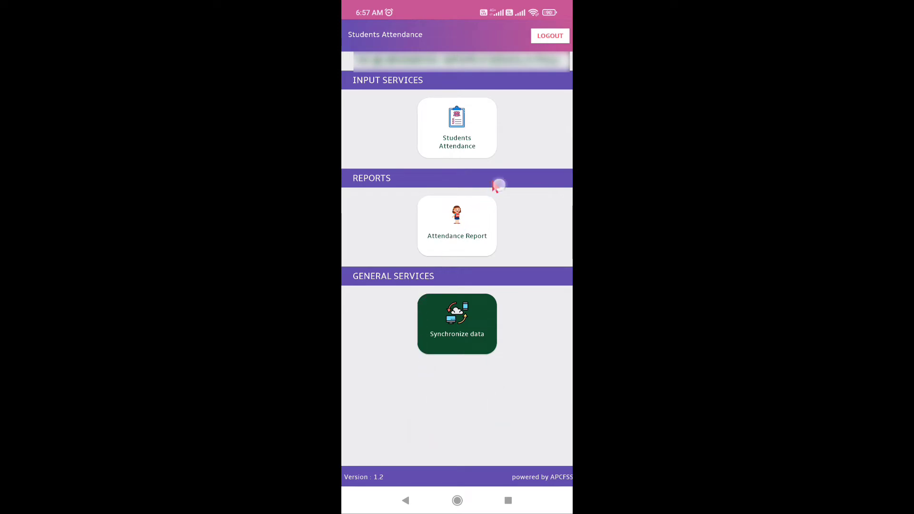
Open the student attendance entry and review its list of classes, including sections 3A to 4B.
left_click(474, 148)
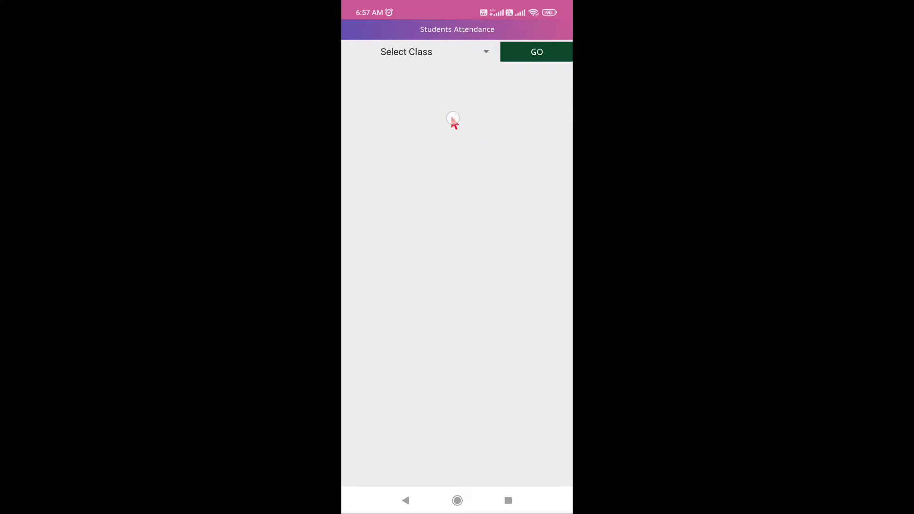
left_click(478, 73)
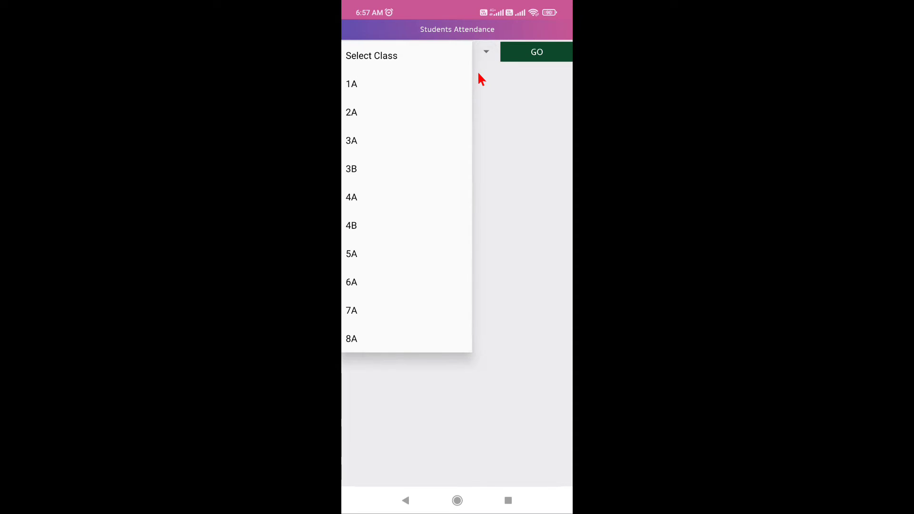
mouse_move(387, 170)
left_mouse_down()
mouse_move(376, 140)
mouse_move(376, 175)
mouse_move(371, 137)
mouse_move(382, 220)
mouse_move(387, 206)
left_mouse_up()
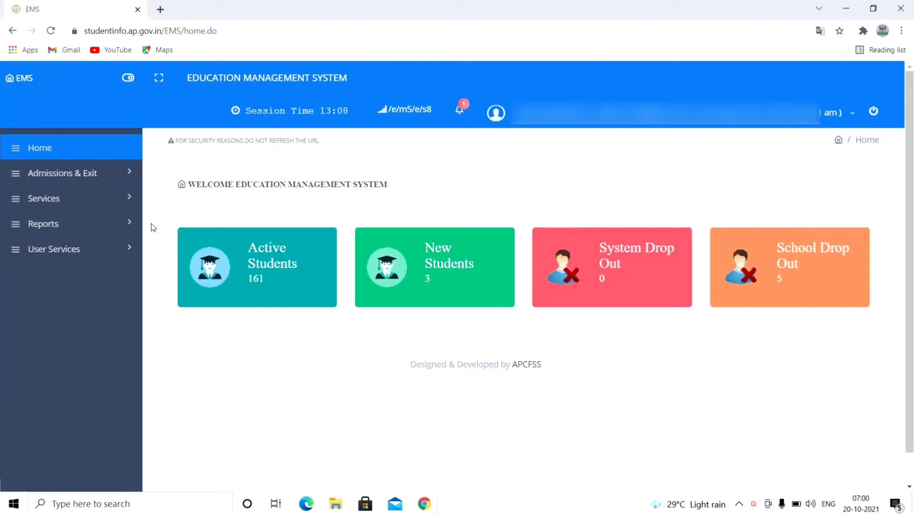
Switch to the EMS website, open the Student Section Mapping service and get the student details for studying class 3.
left_click(64, 206)
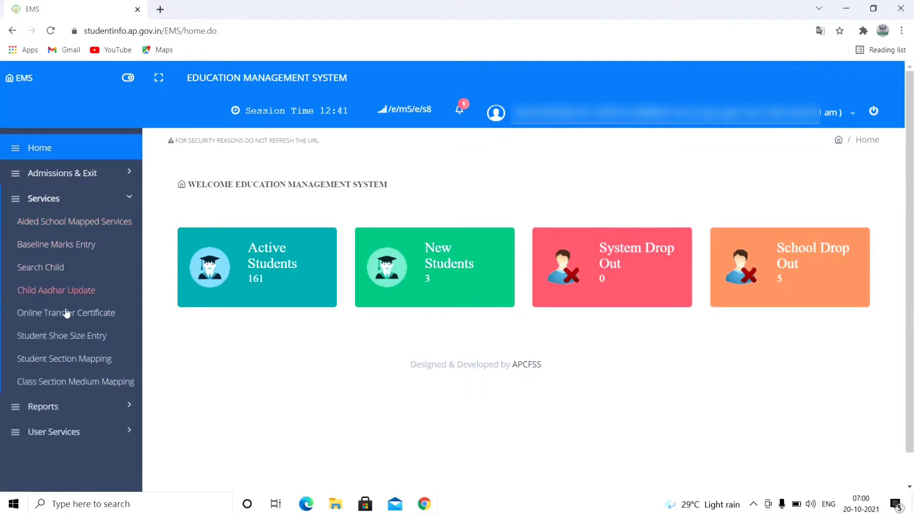
left_click(73, 361)
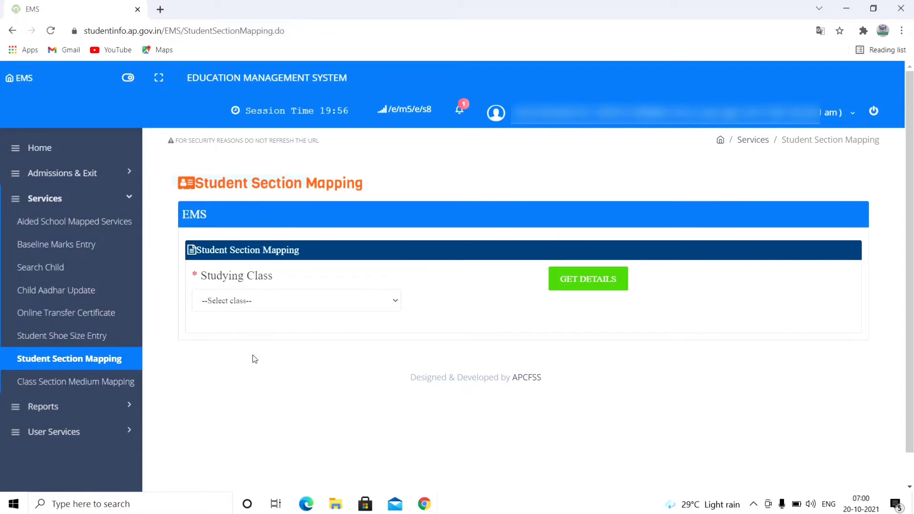
left_click(395, 307)
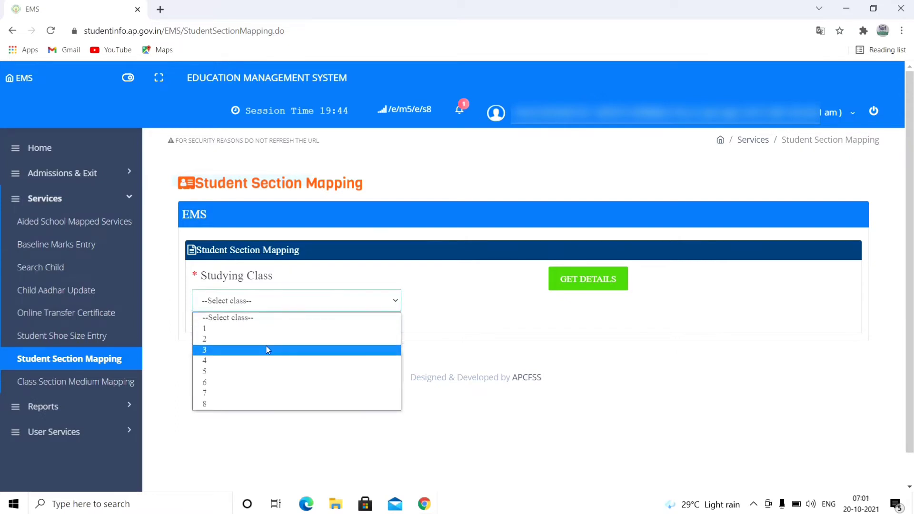
left_click(246, 353)
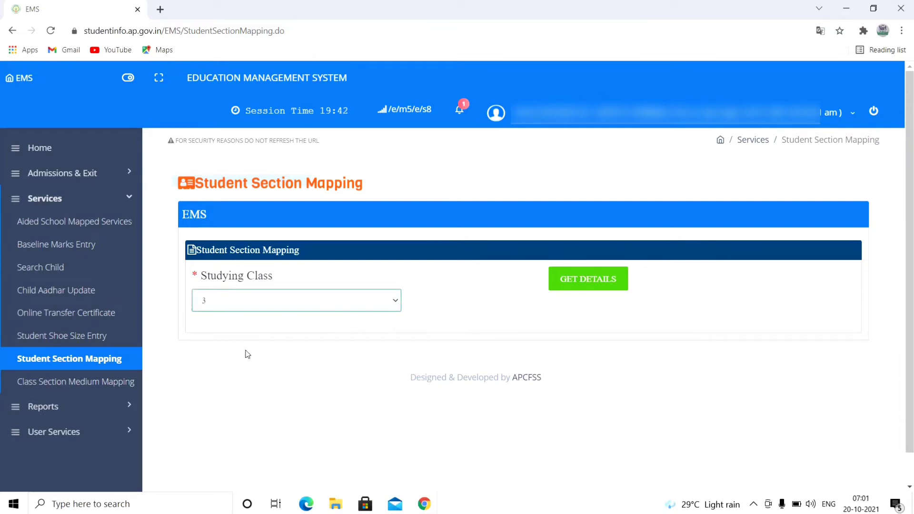
left_click(607, 290)
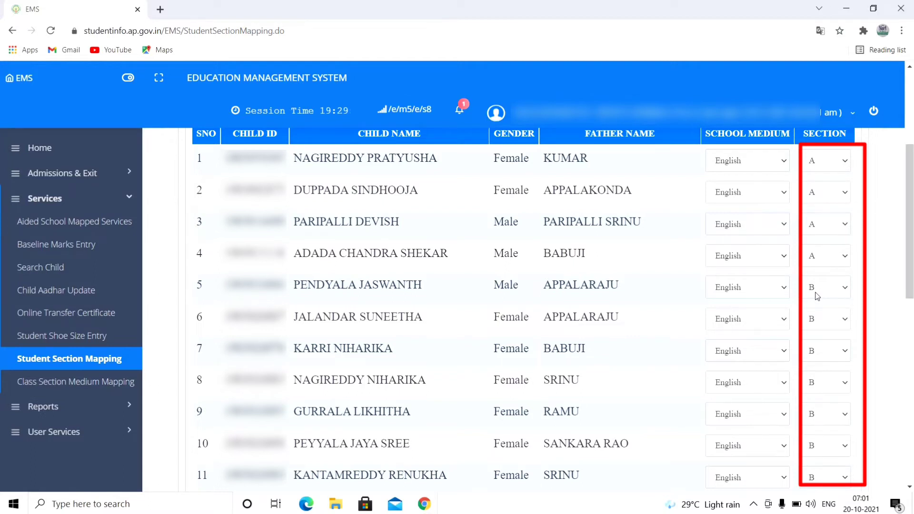
Set the section to A for each of the students in rows 5 to 10.
left_click(846, 293)
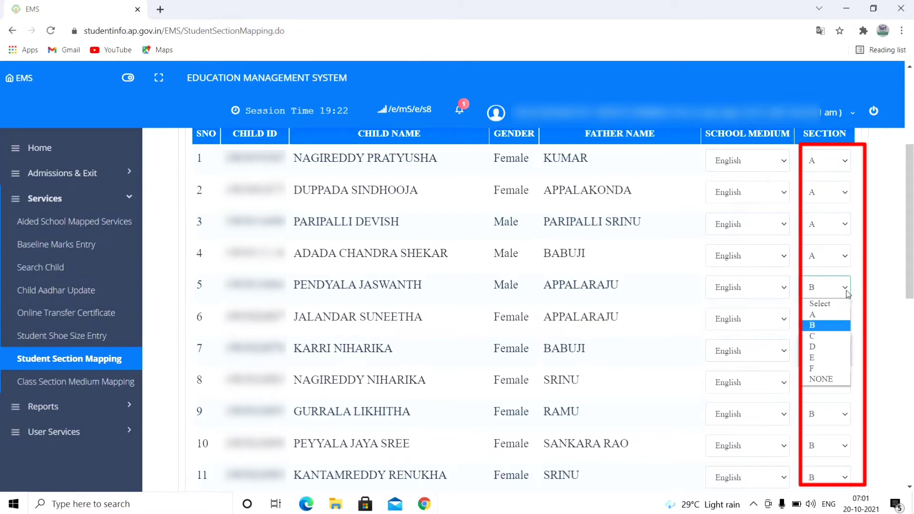
left_click(820, 315)
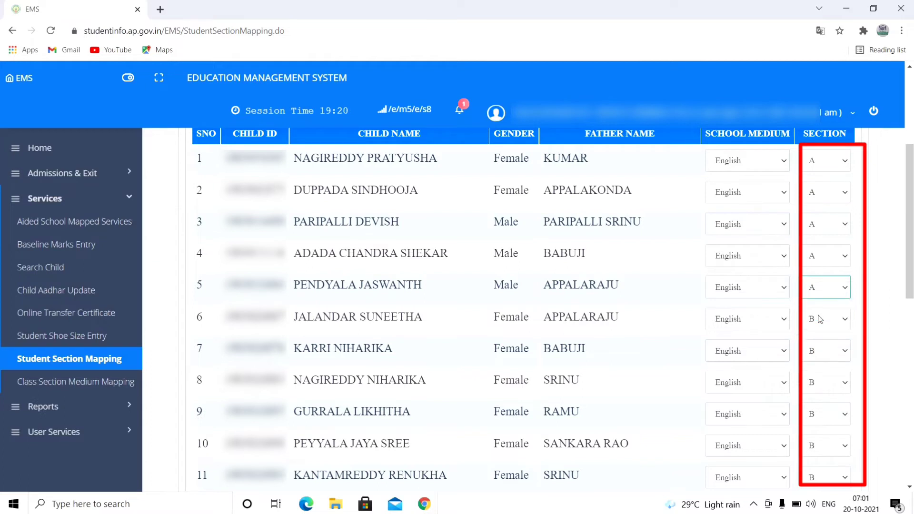
left_click(846, 320)
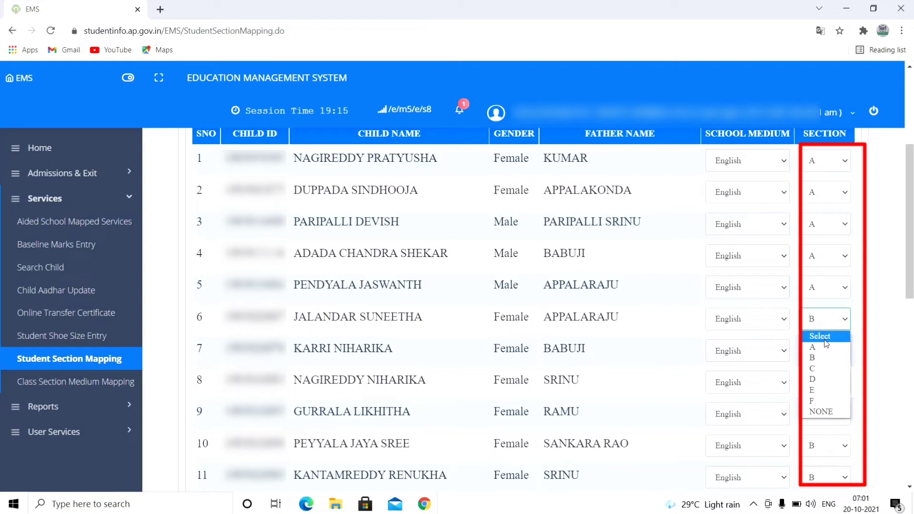
left_click(820, 347)
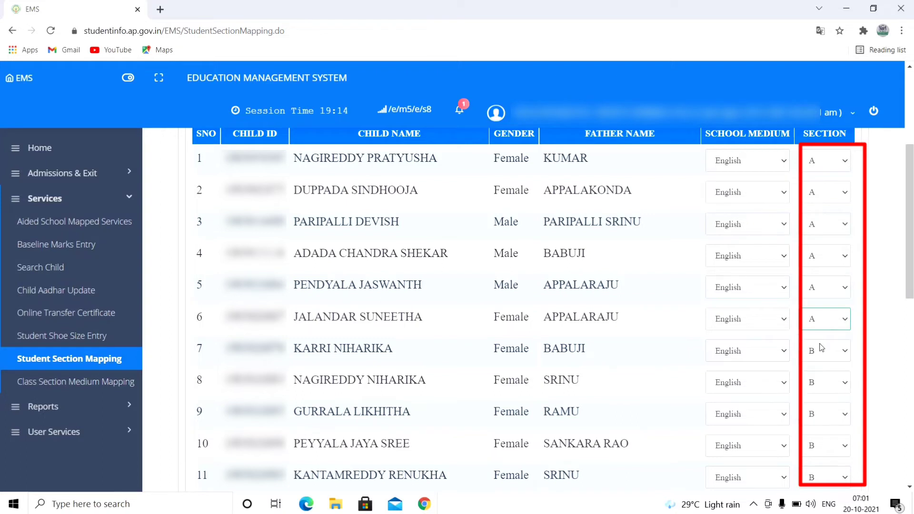
left_click(846, 354)
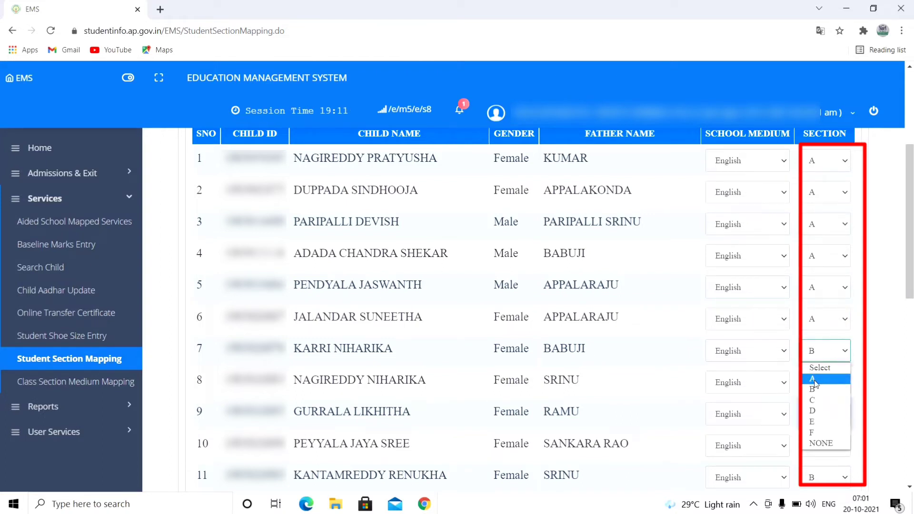
left_click(819, 378)
left_click(840, 388)
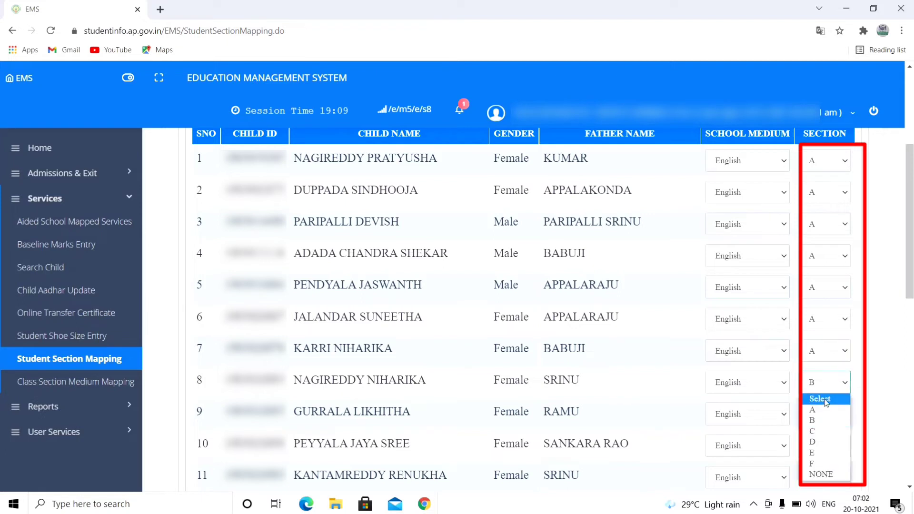
left_click(823, 411)
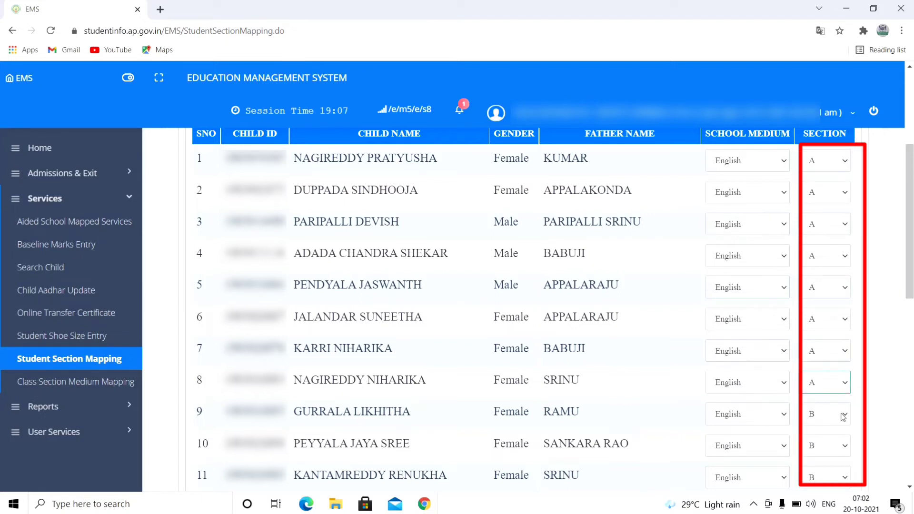
left_click(840, 416)
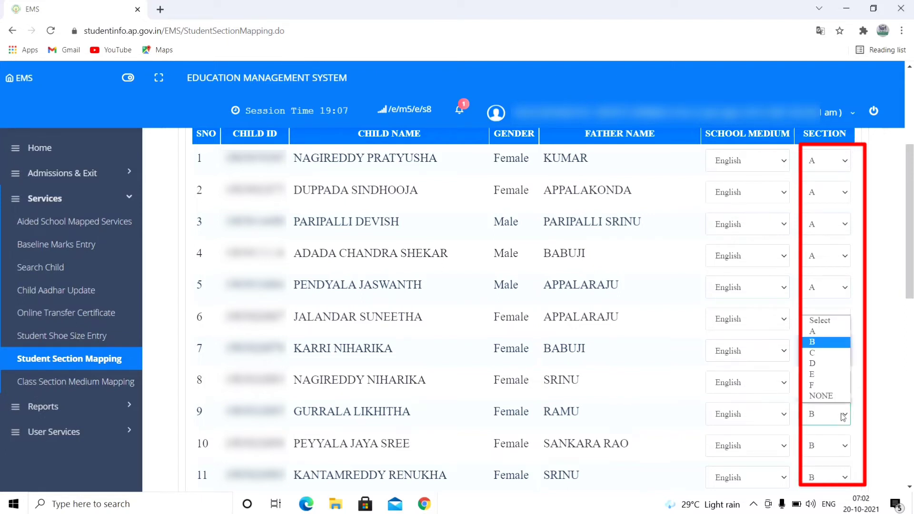
left_click(812, 332)
left_click(845, 449)
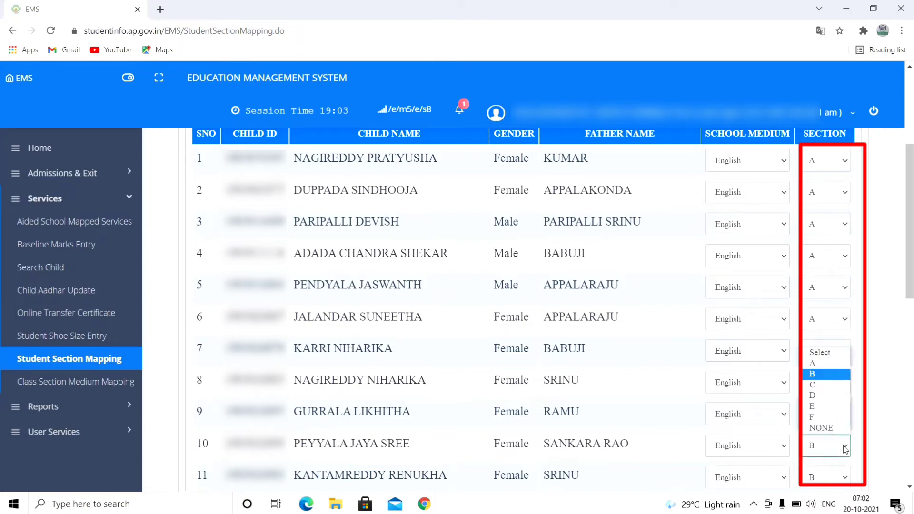
left_click(833, 365)
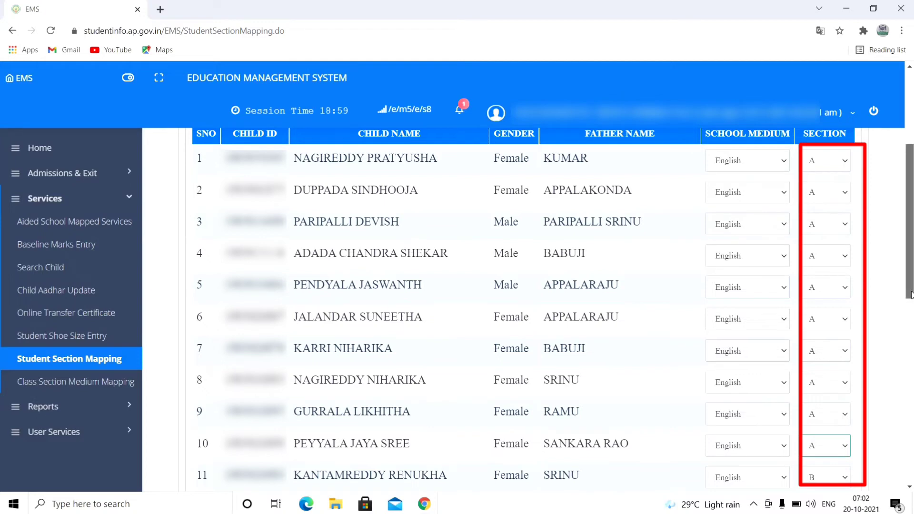
Set the section to A for the student in row 22, and submit and confirm the section mapping update.
scroll(828, 313, "down", 10)
left_click(829, 313)
left_click(819, 346)
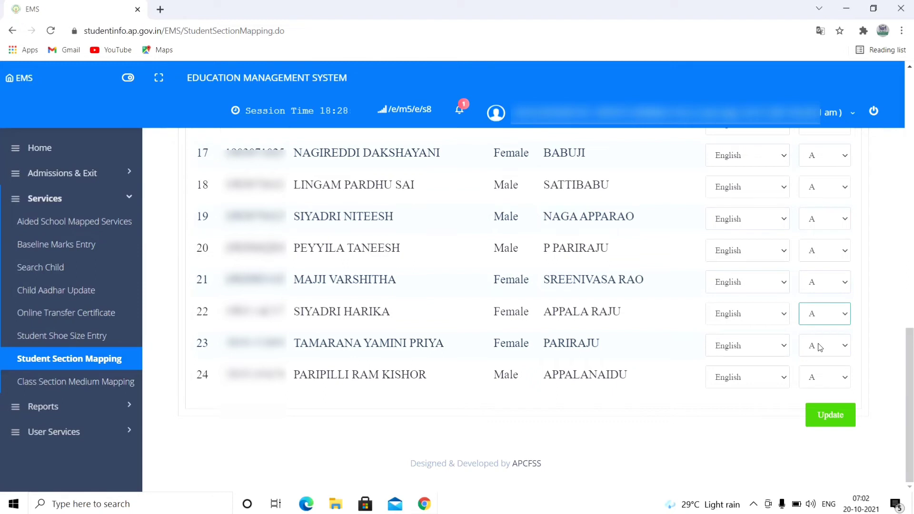
left_click(831, 423)
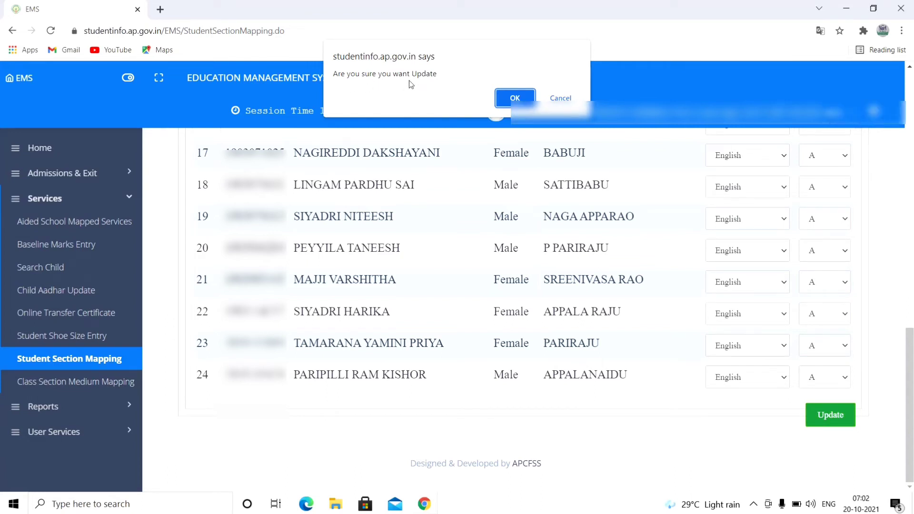
left_click(503, 105)
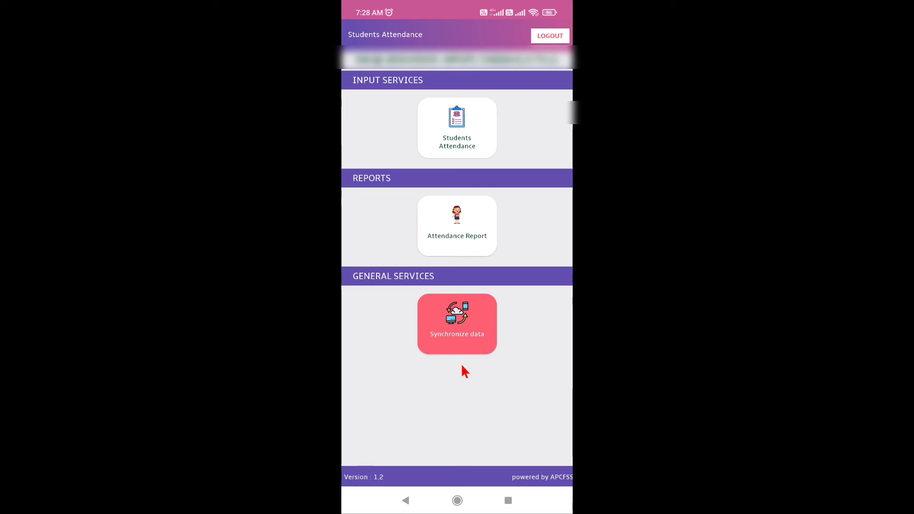
Return to the Students Attendance mobile app, synchronize its data again and open the class list for student attendance.
left_click(380, 305)
left_click(484, 344)
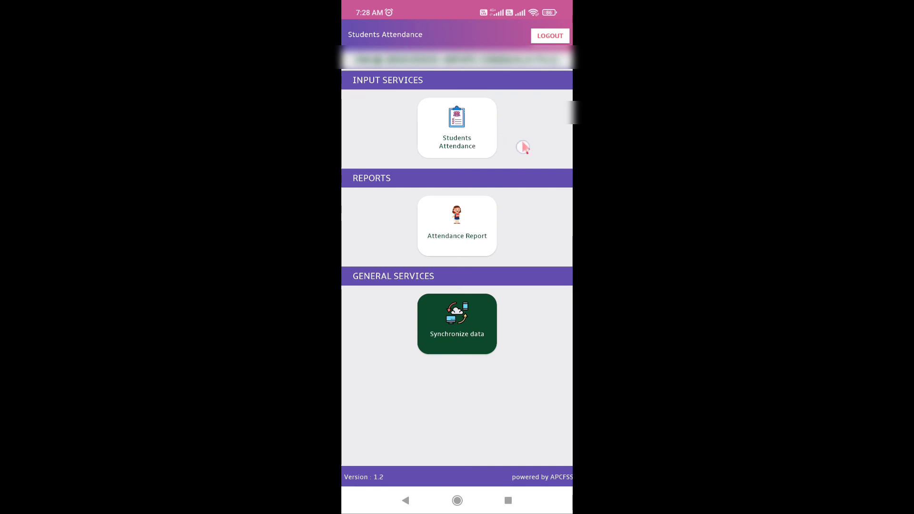
left_click(481, 142)
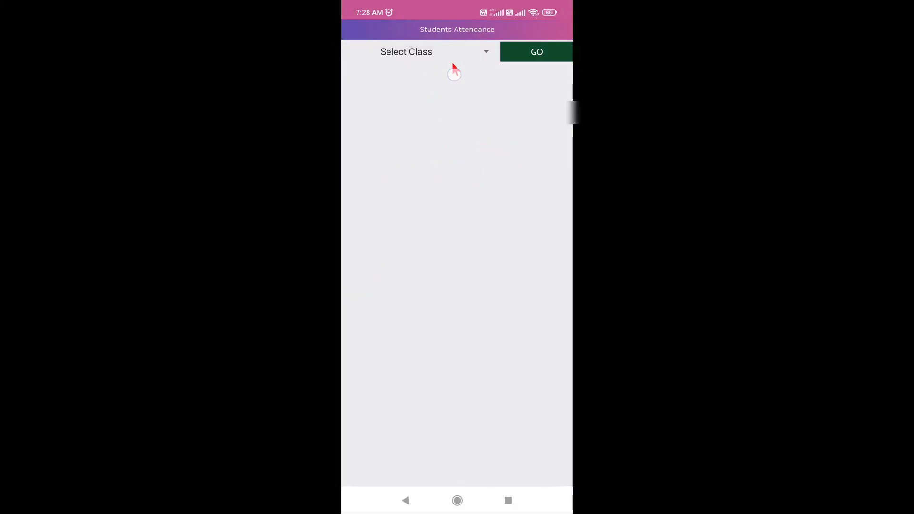
left_click(482, 59)
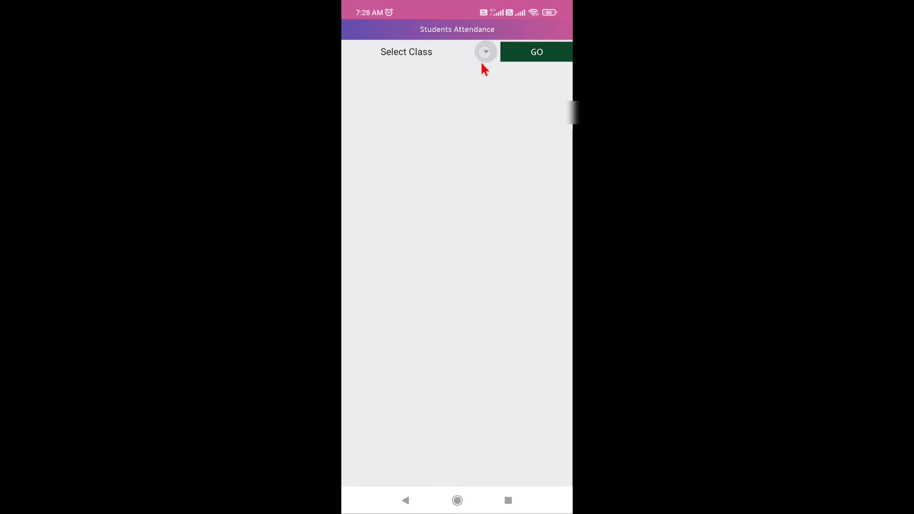